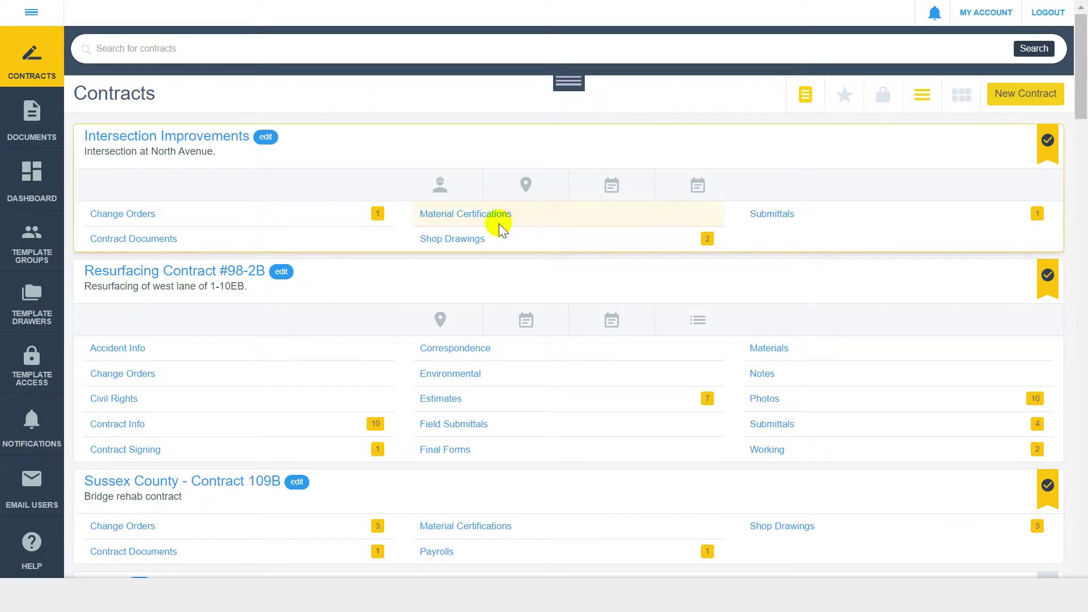
- Open the Shop Drawings drawer of the Intersection Improvements contract
left_click(473, 237)
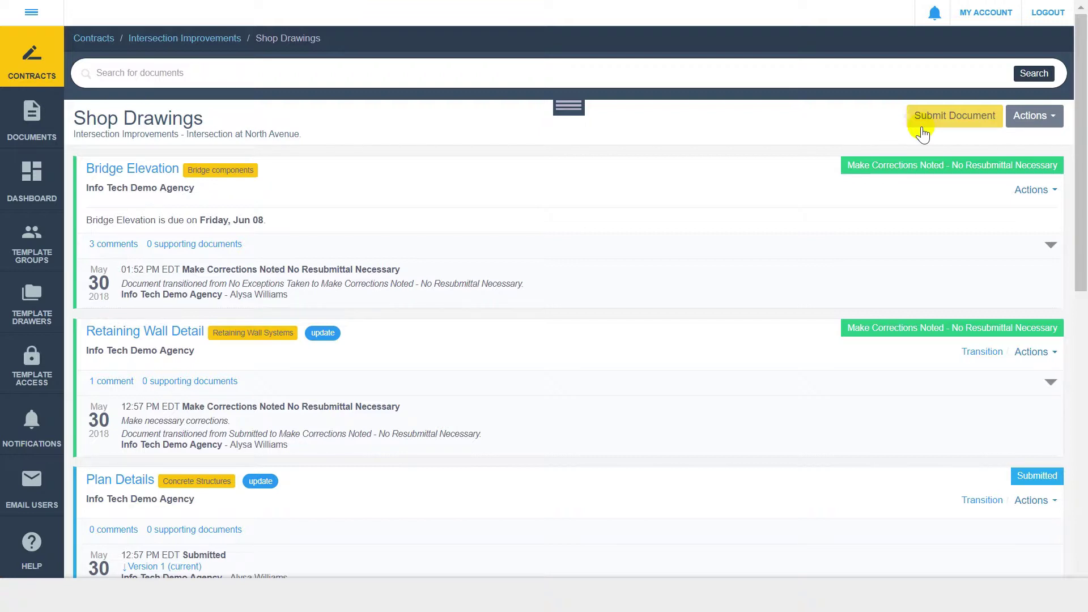
- Submit a new 'Bridge Drawing' document of type Bridge components with Shop Drawing_Sample.pdf attached
left_click(921, 127)
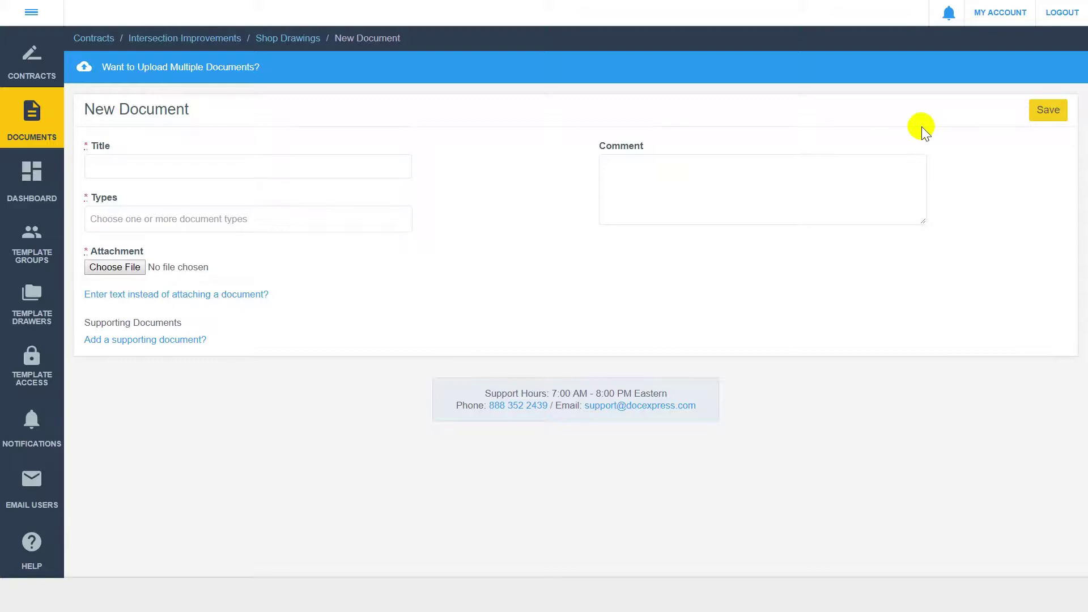
left_click(405, 166)
type("Bridge Draw")
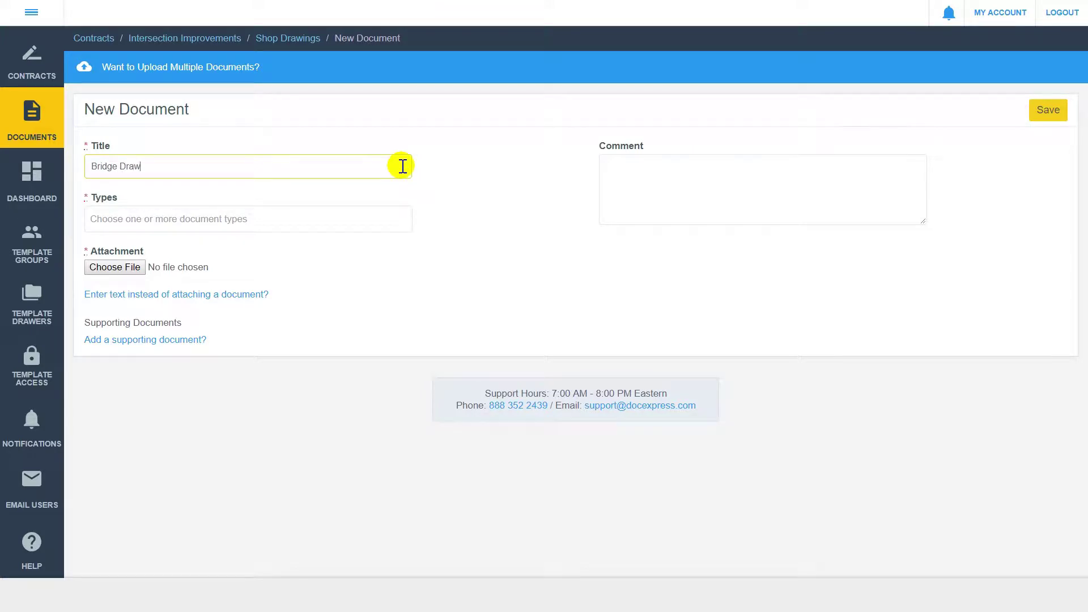
type("ing")
left_click(309, 219)
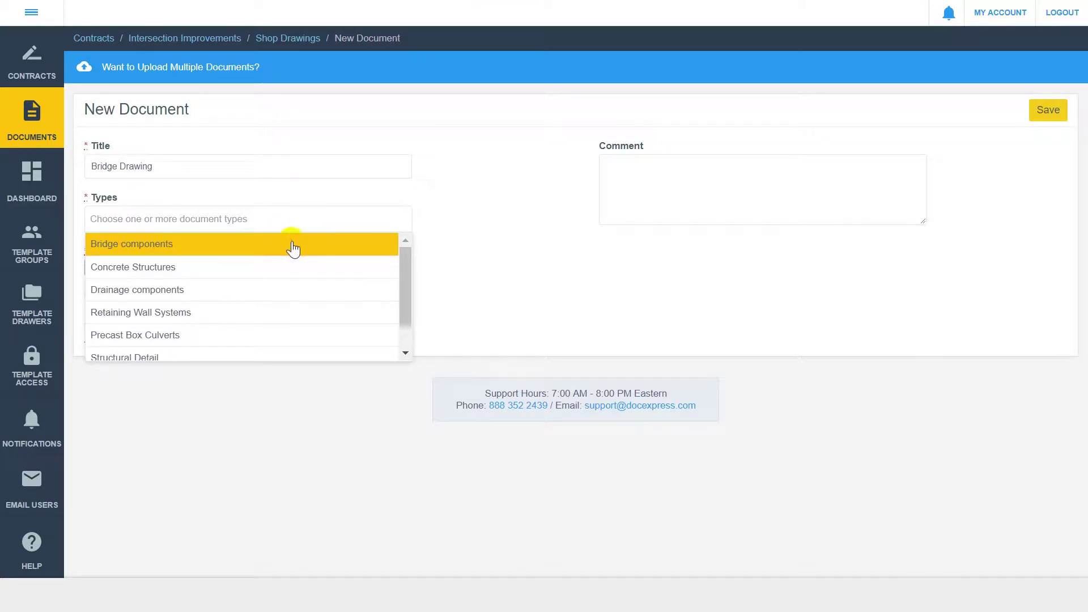
left_click(291, 244)
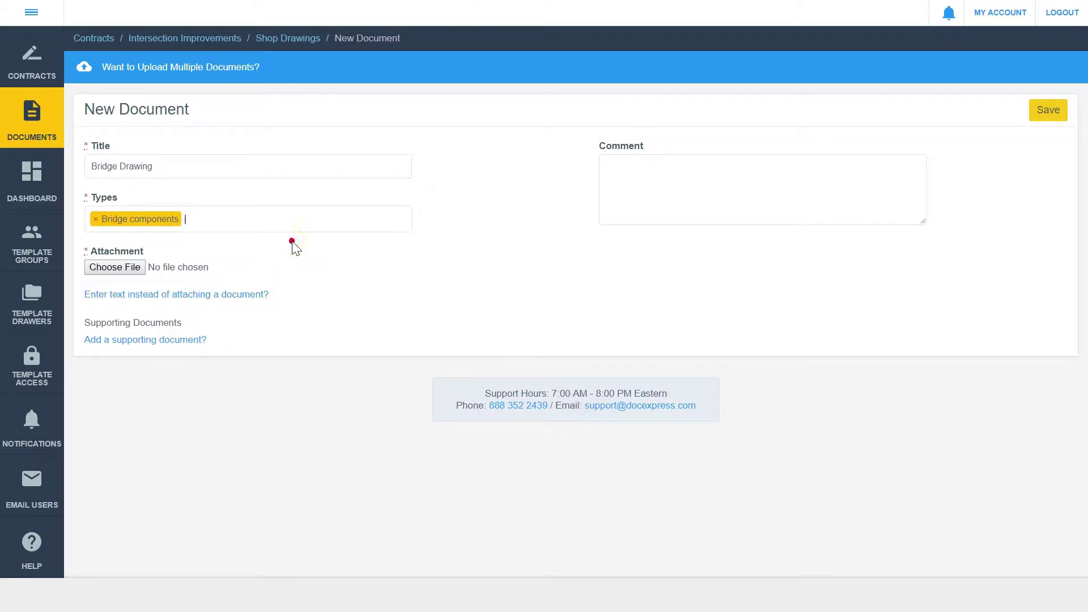
left_click(131, 268)
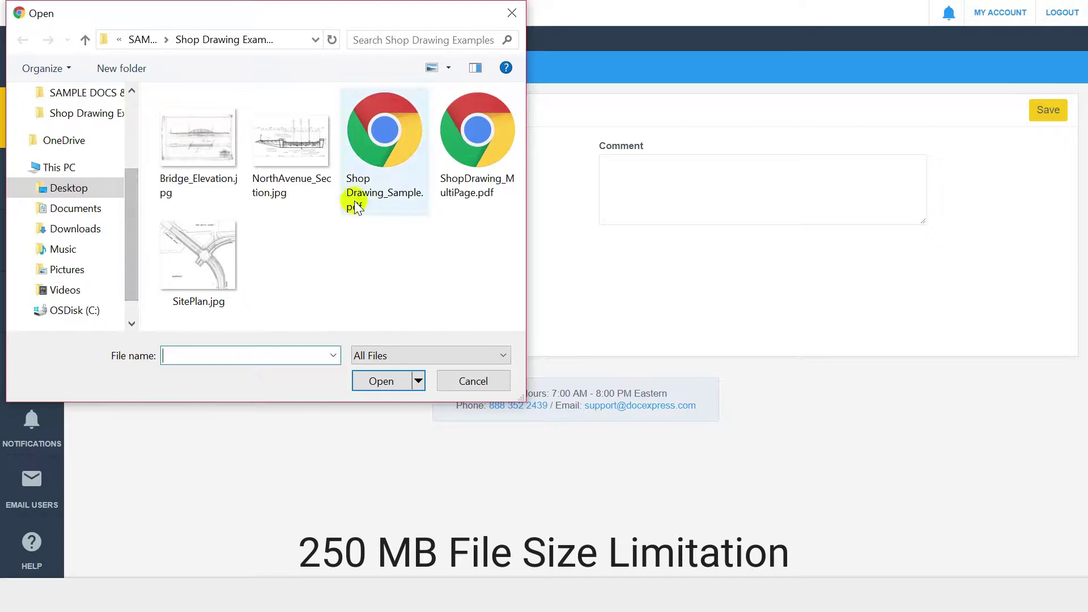
left_click(381, 198)
double_click(380, 198)
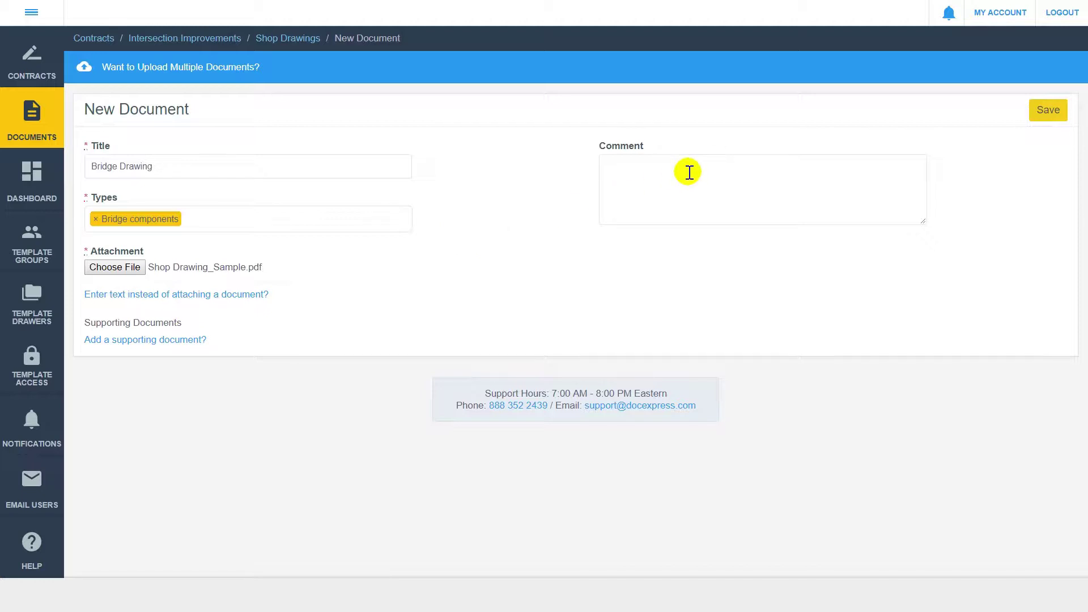
left_click(1038, 117)
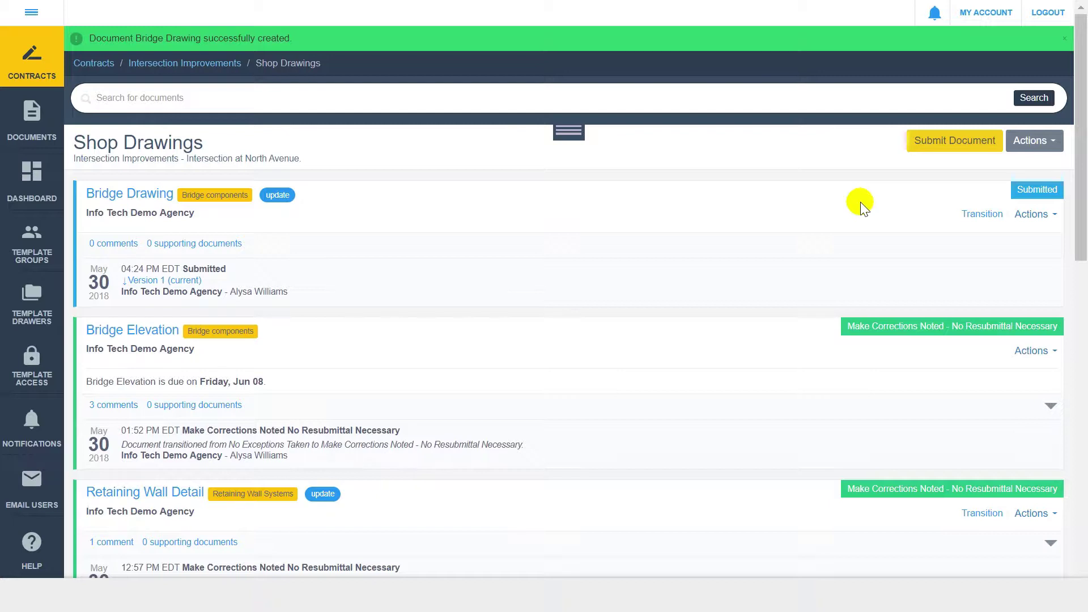
- Batch-upload the three files Bridge_Elevation.jpg through Shop Drawing_Sample.pdf, typed Bridge components
left_click(925, 152)
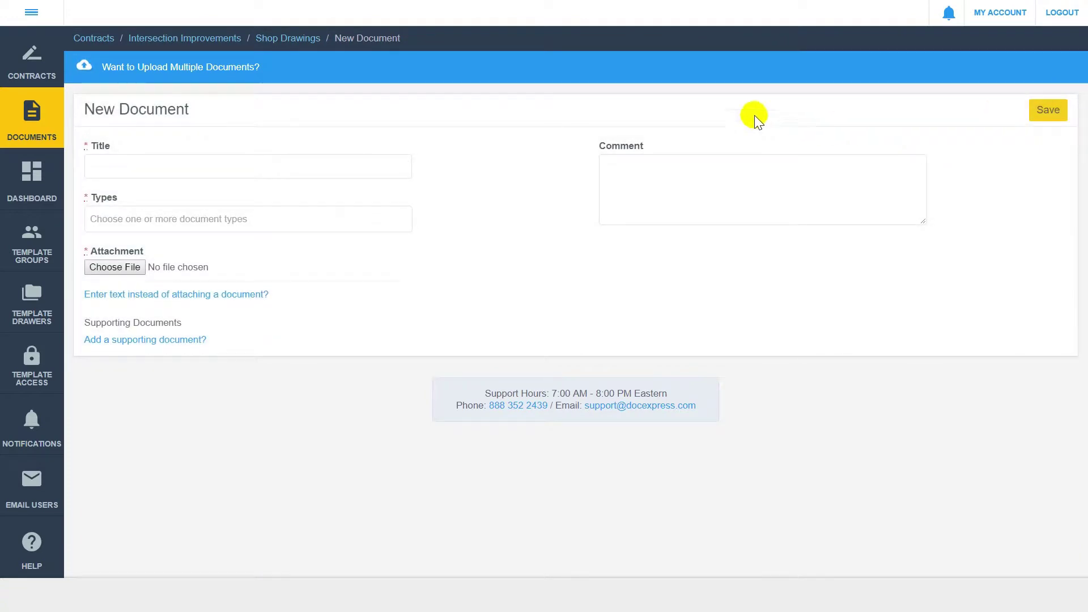
left_click(538, 67)
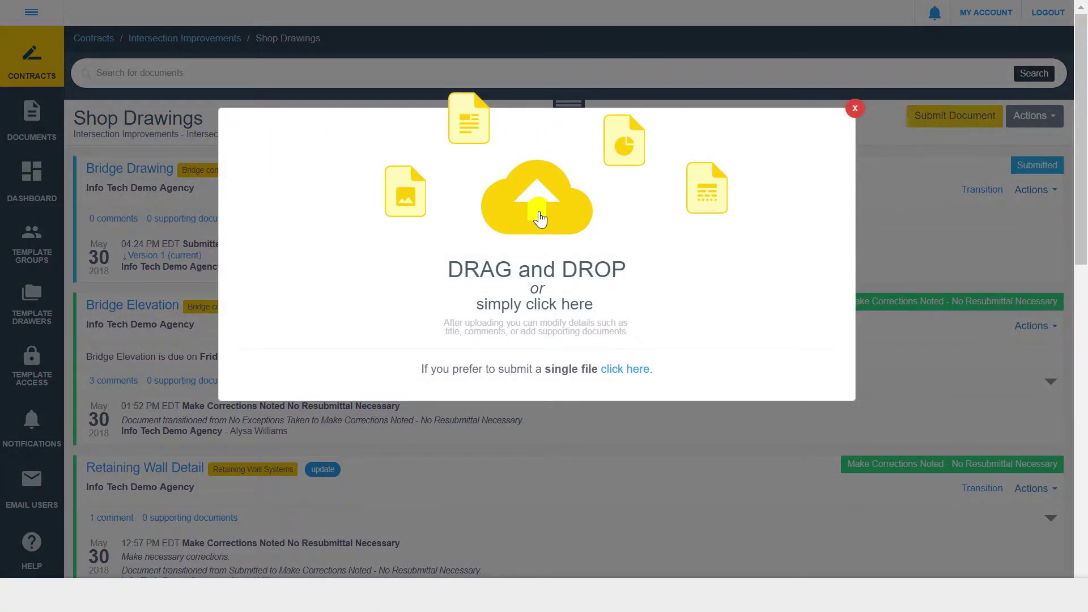
left_click(540, 218)
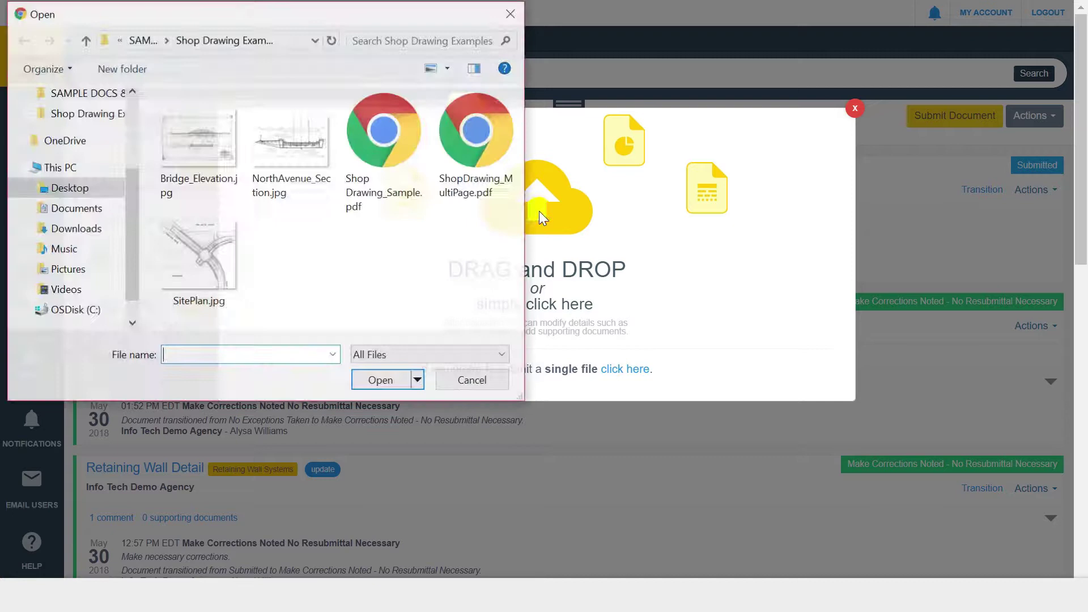
left_click(234, 184)
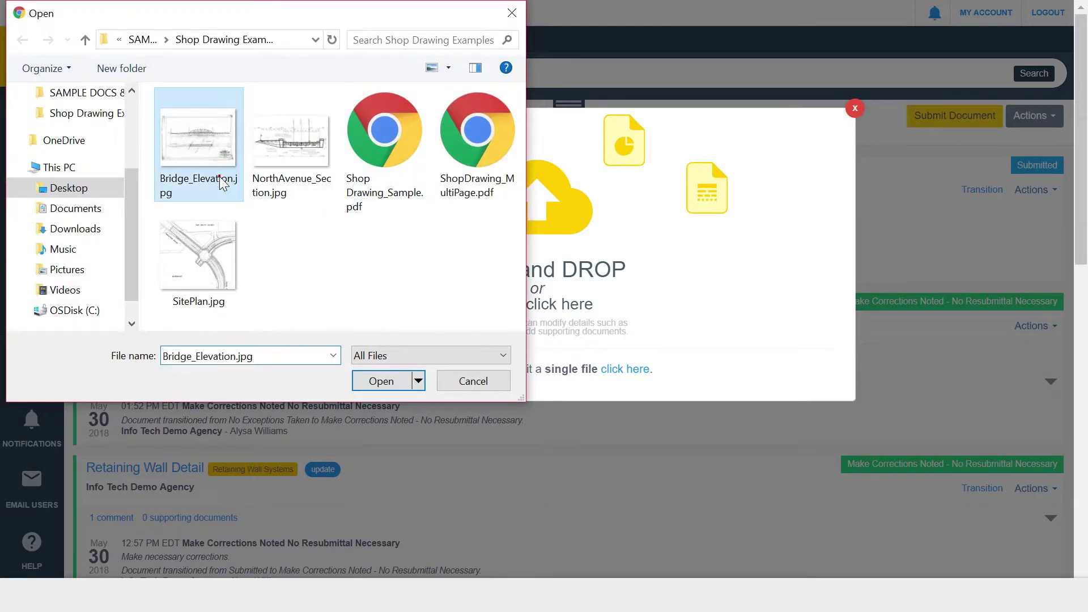
left_click(384, 170, "shift")
left_click(381, 380)
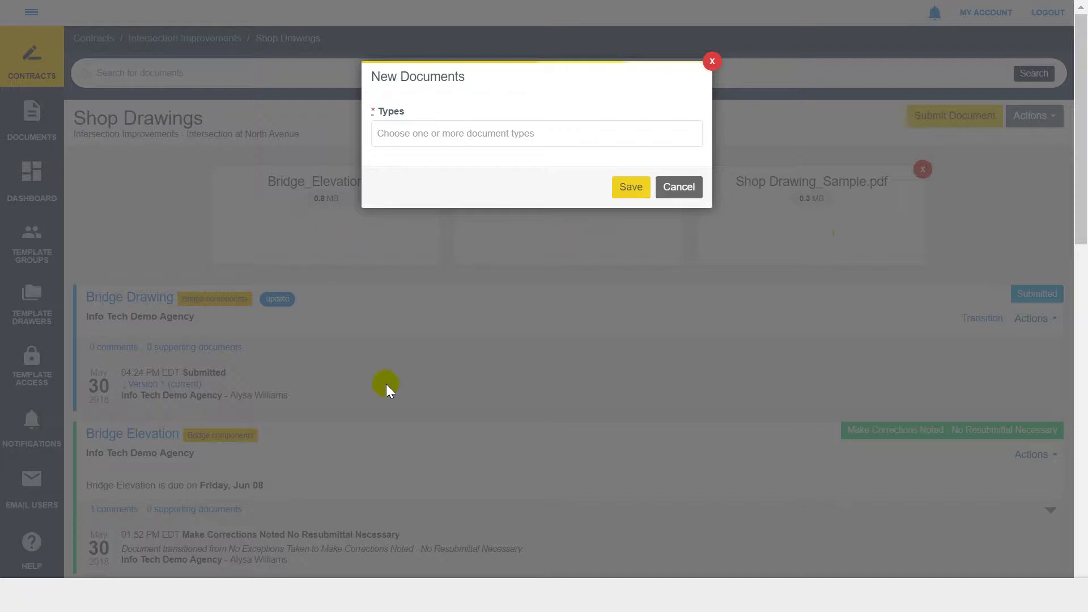
left_click(431, 133)
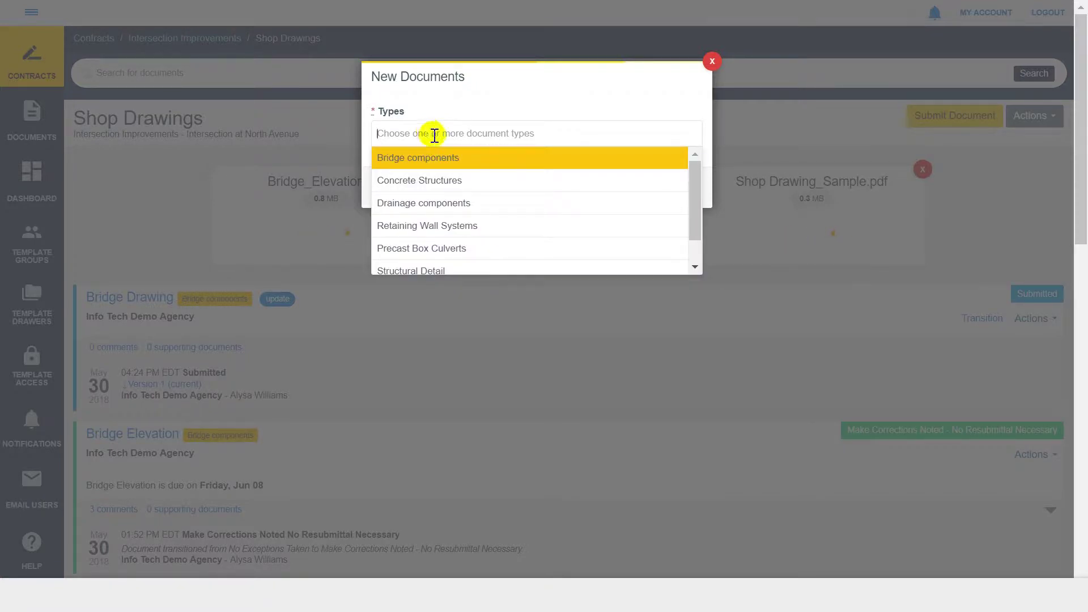
left_click(475, 170)
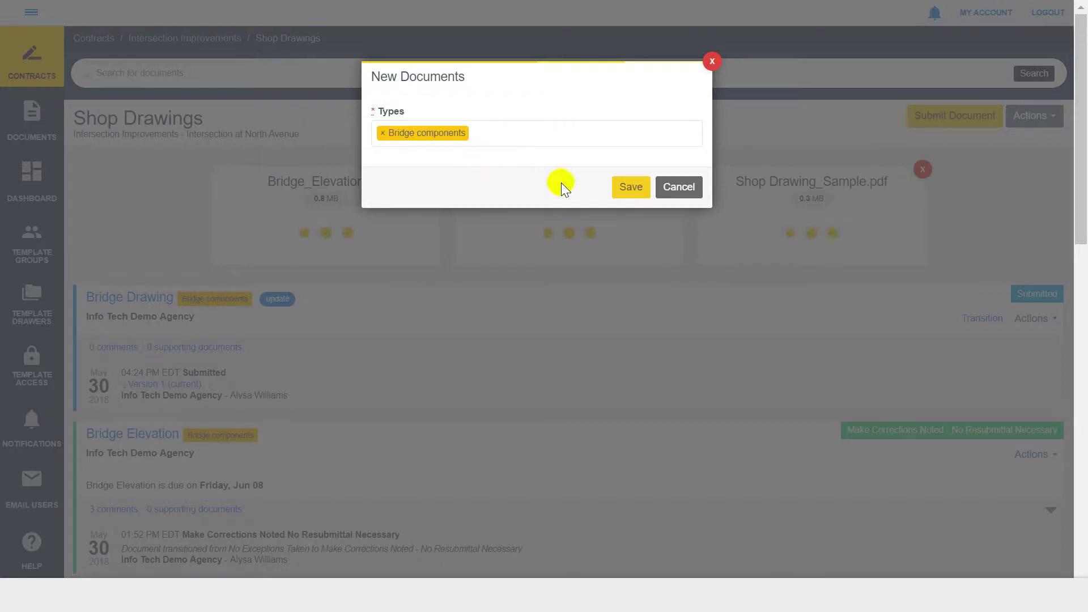
- Save the three uploaded documents, then expand and collapse Bridge Elevation's history
left_click(629, 191)
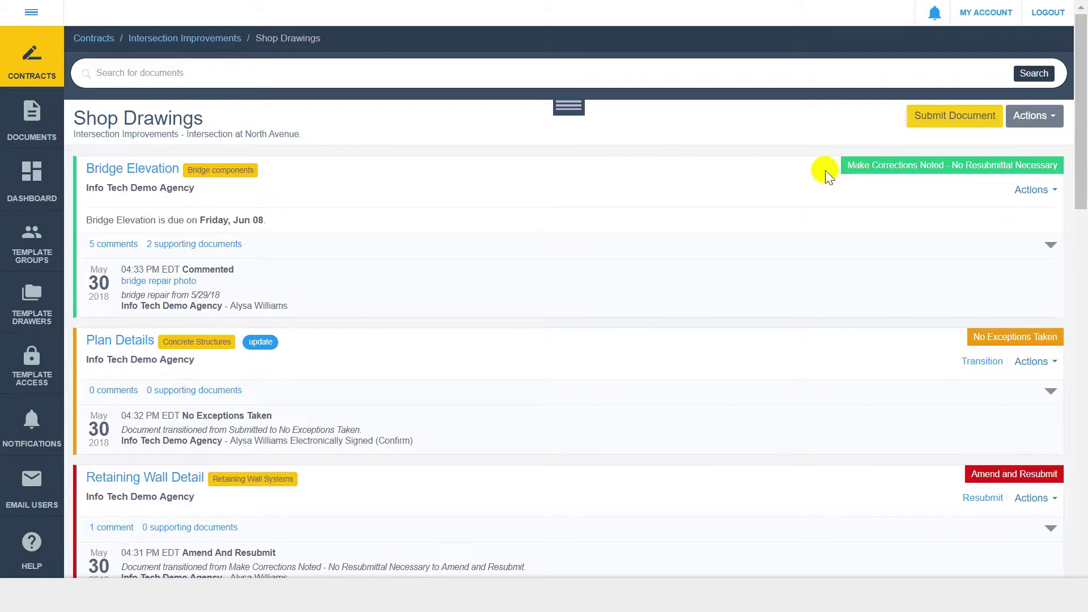
left_click(1050, 248)
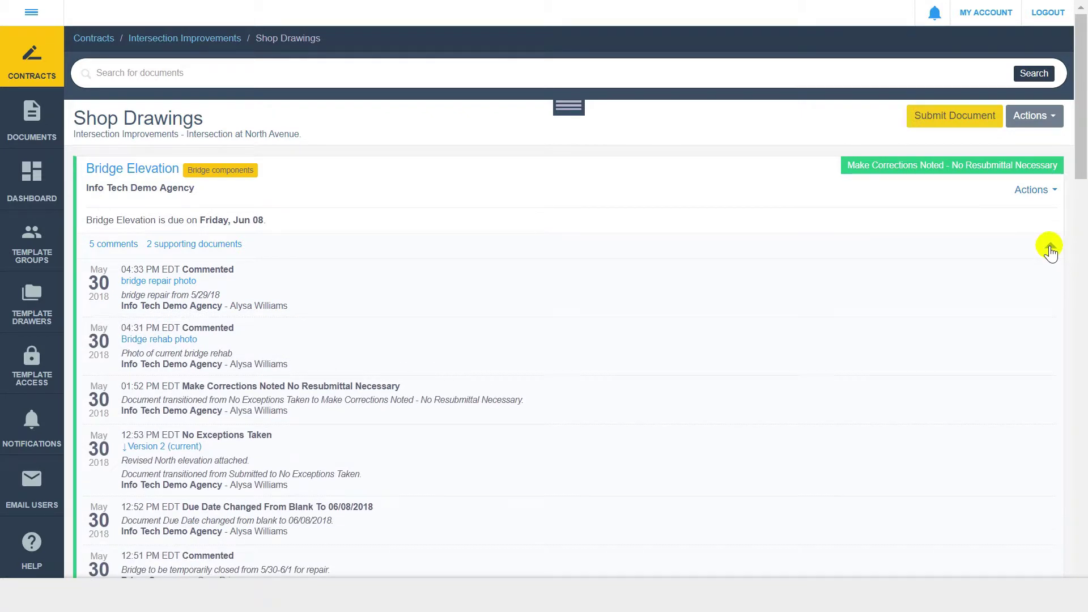
scroll(1008, 252, "down", 1)
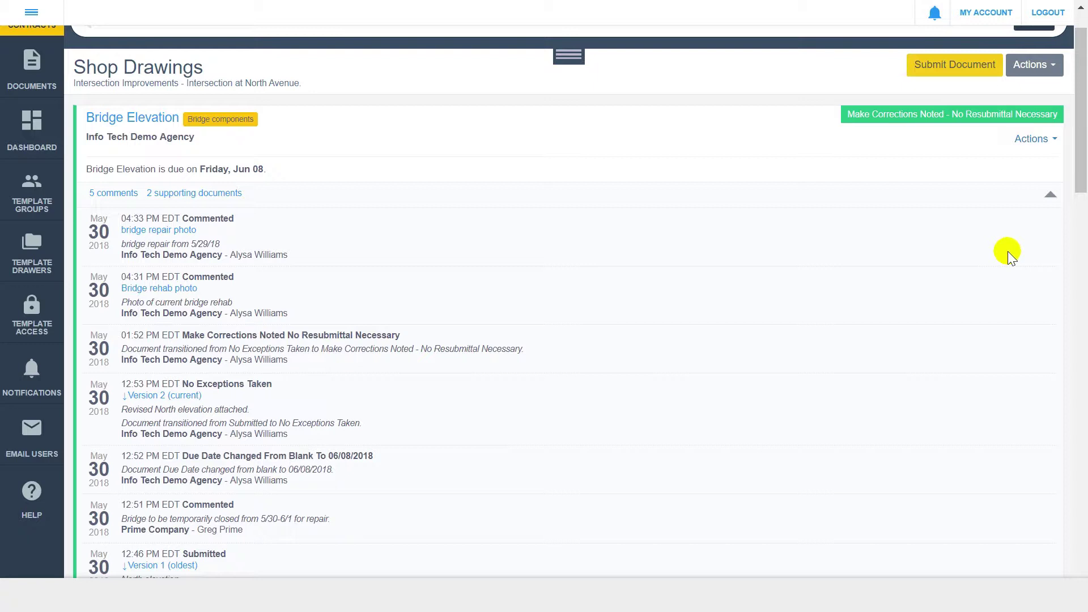
left_click(1050, 196)
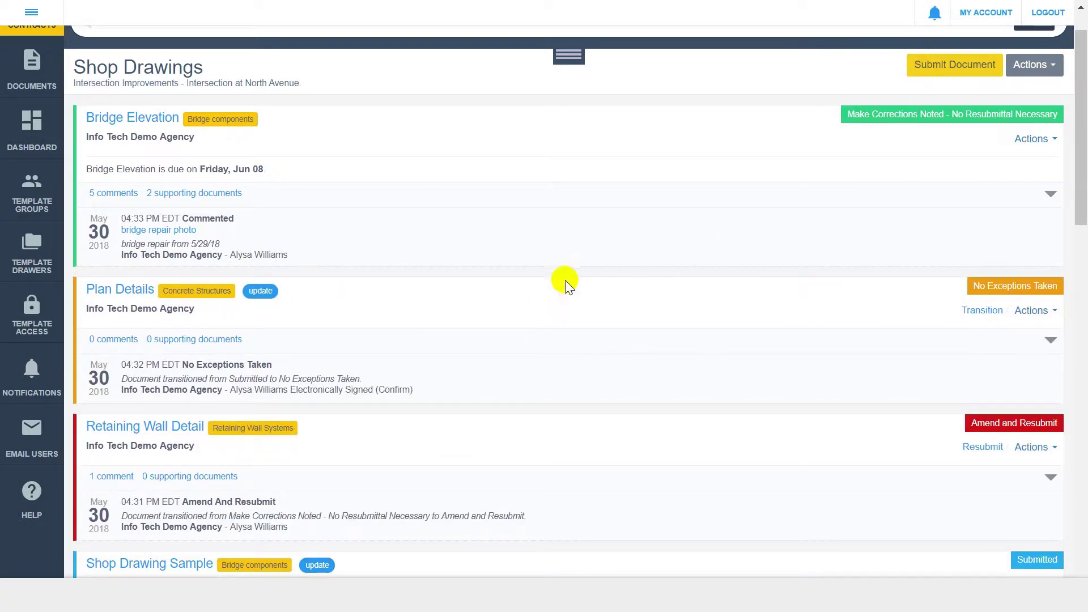
left_click(139, 291)
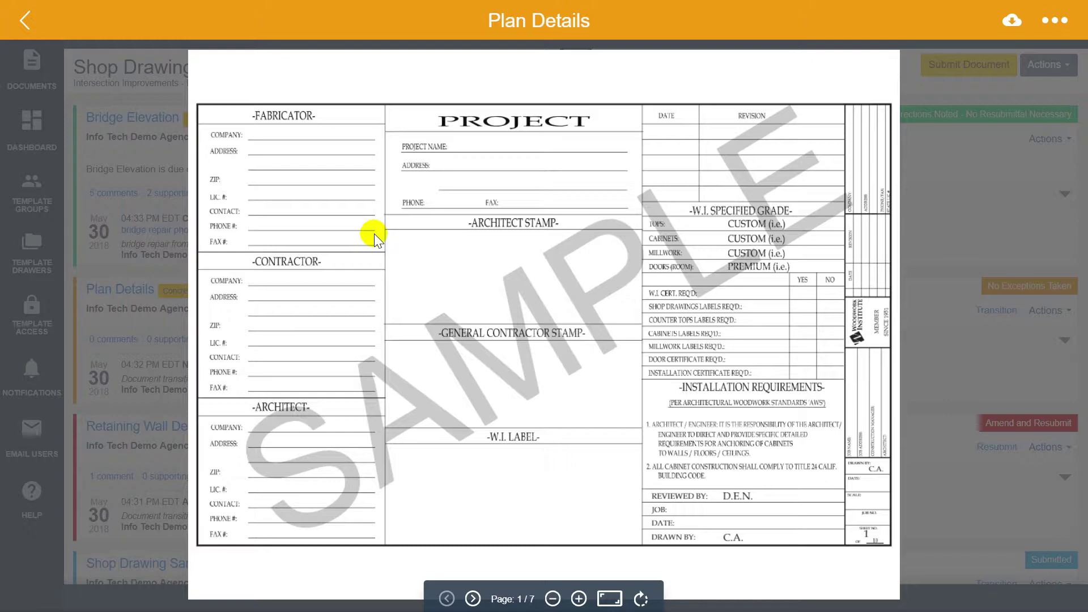
left_click(472, 598)
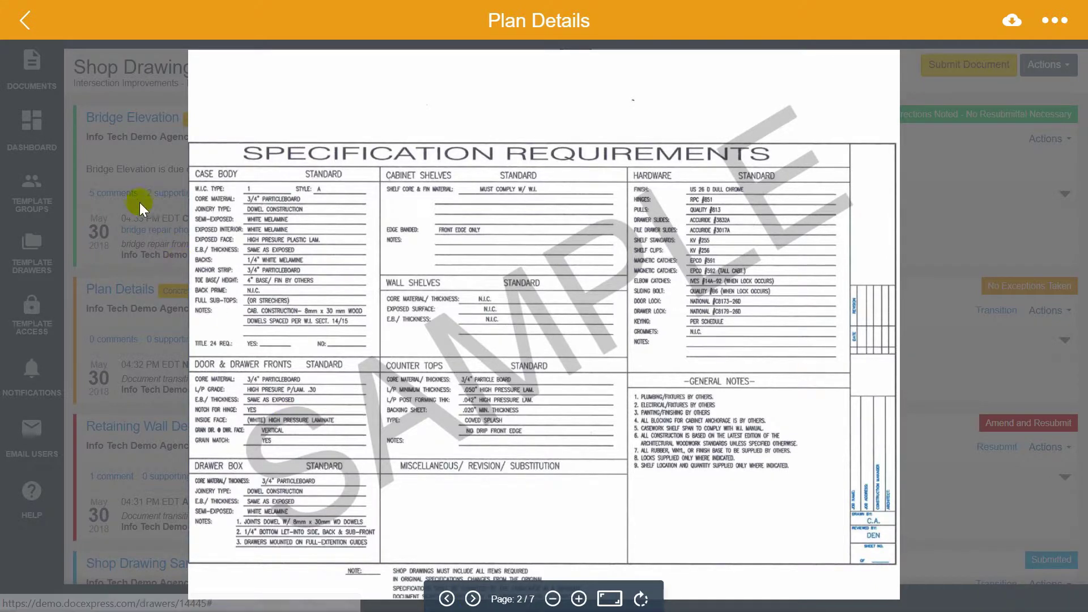
left_click(36, 22)
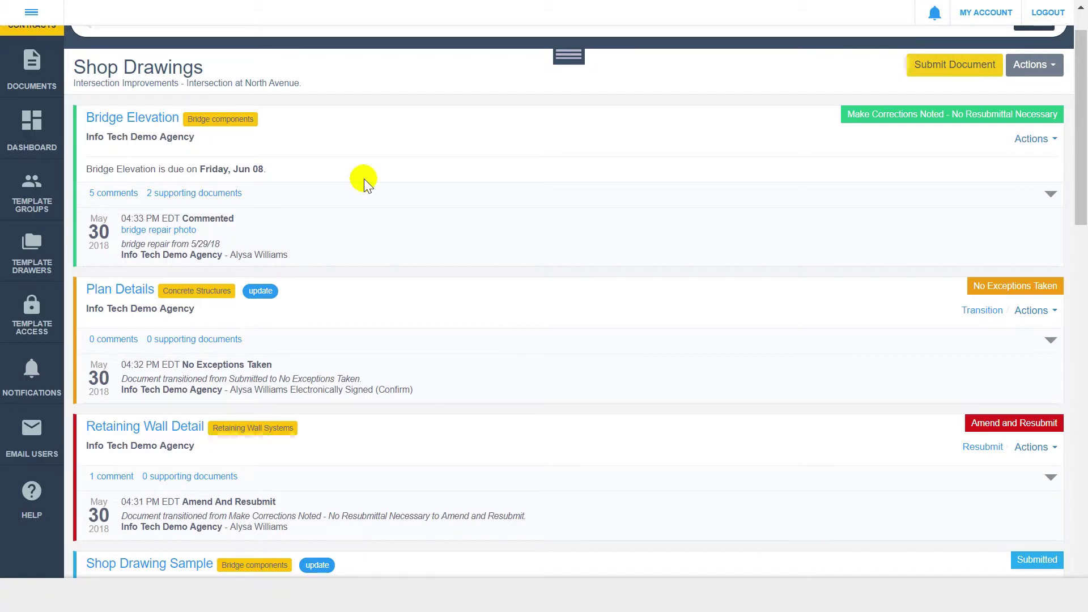
scroll(364, 178, "up", 1)
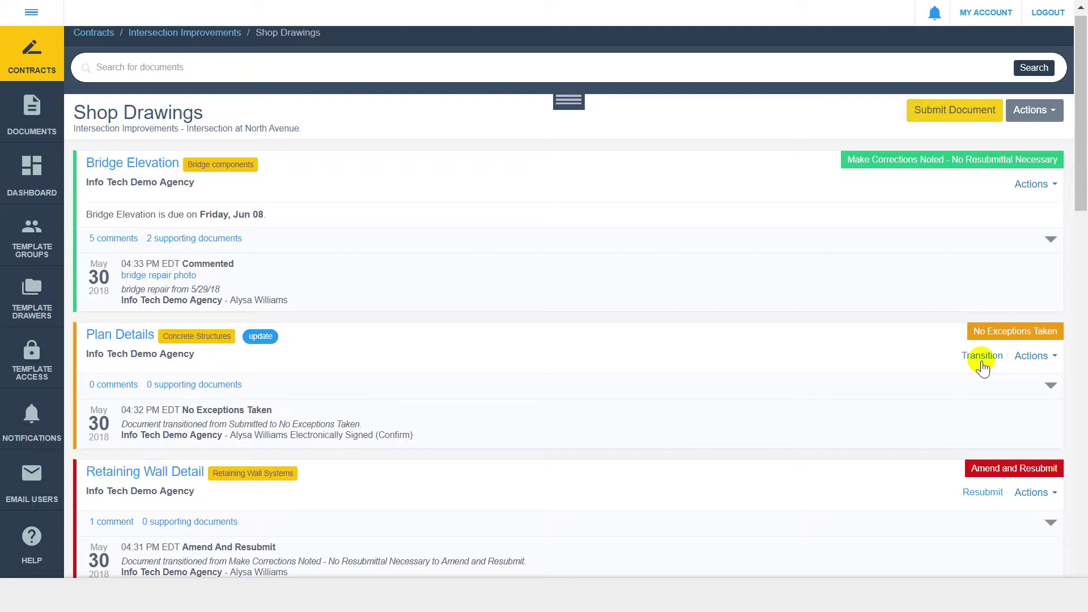
- Move Plan Details to Reviewed with comment 'Reviewed and Approved' and an electronic signature
left_click(981, 362)
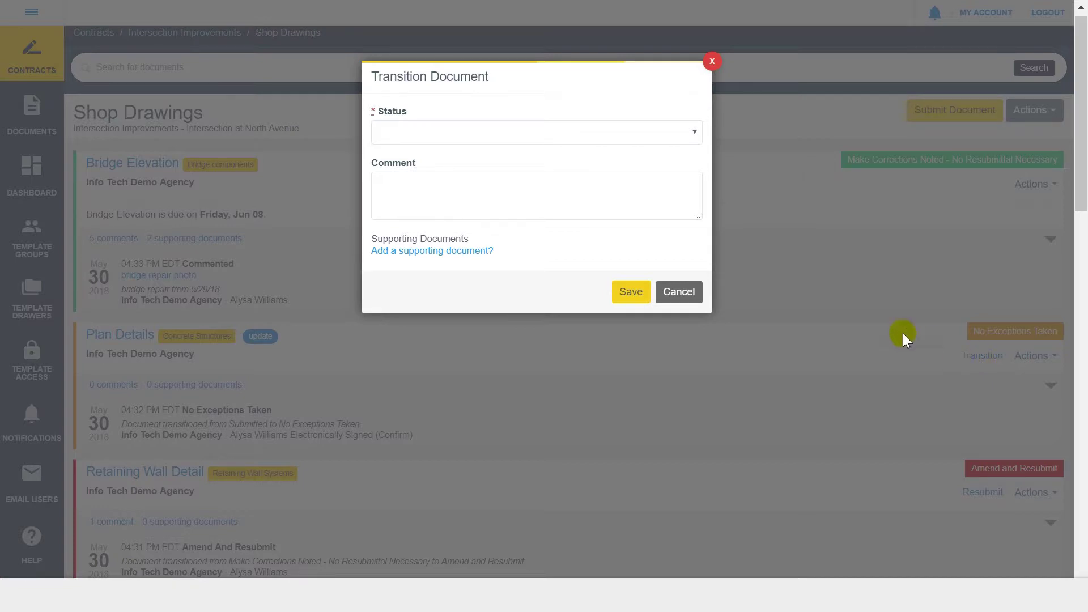
left_click(593, 134)
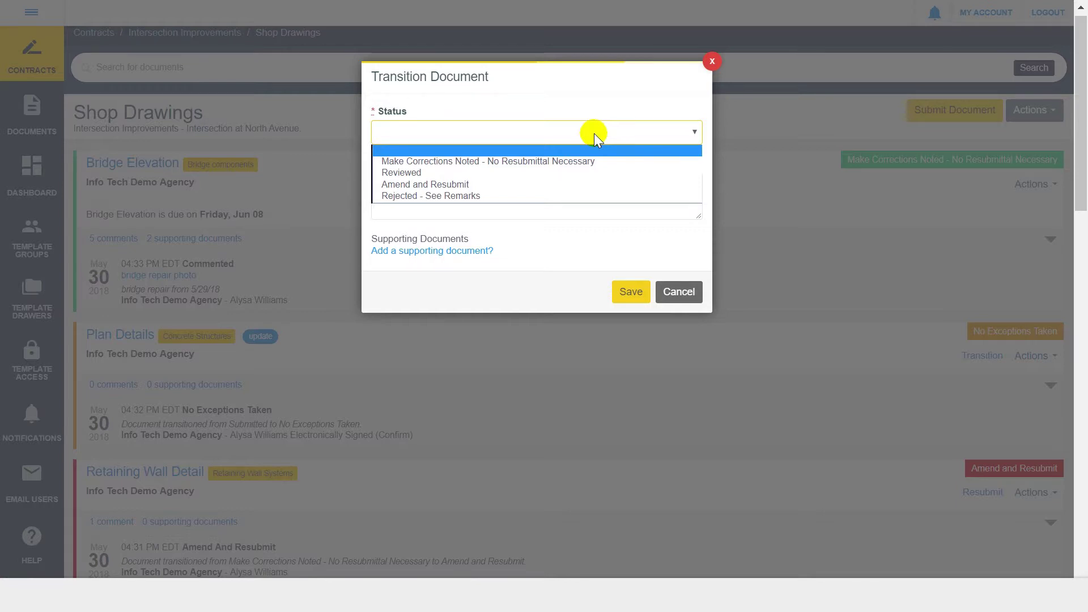
left_click(581, 171)
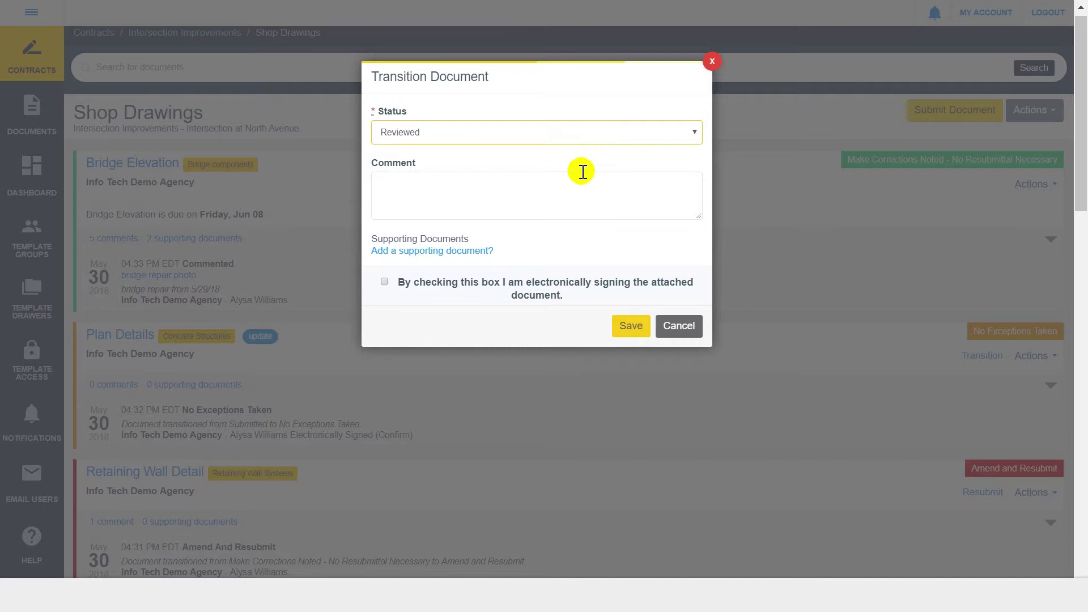
left_click(524, 184)
type("Re")
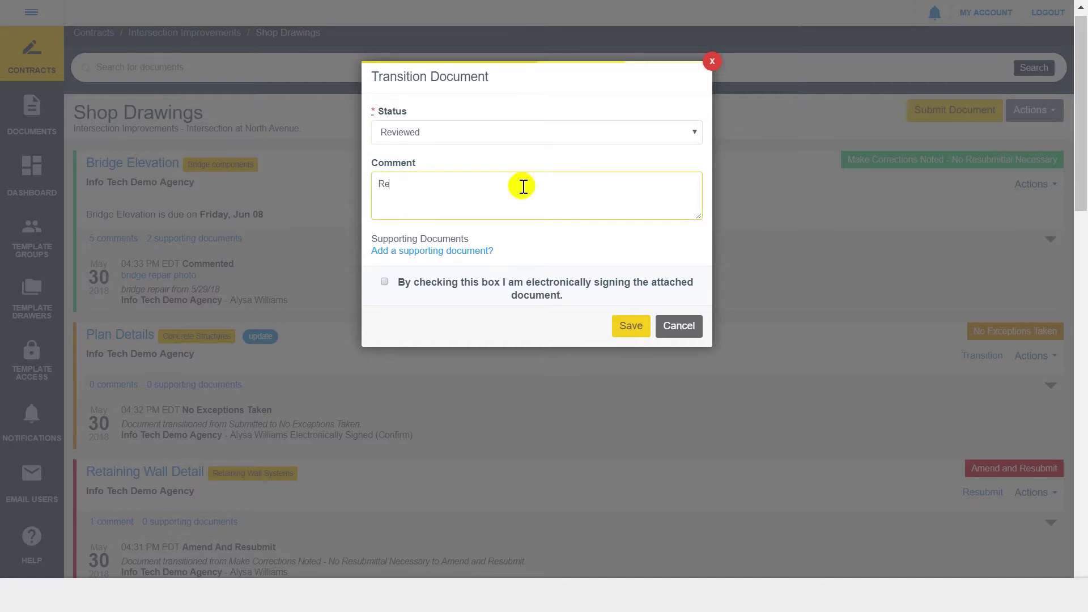
type("viewed and Approved")
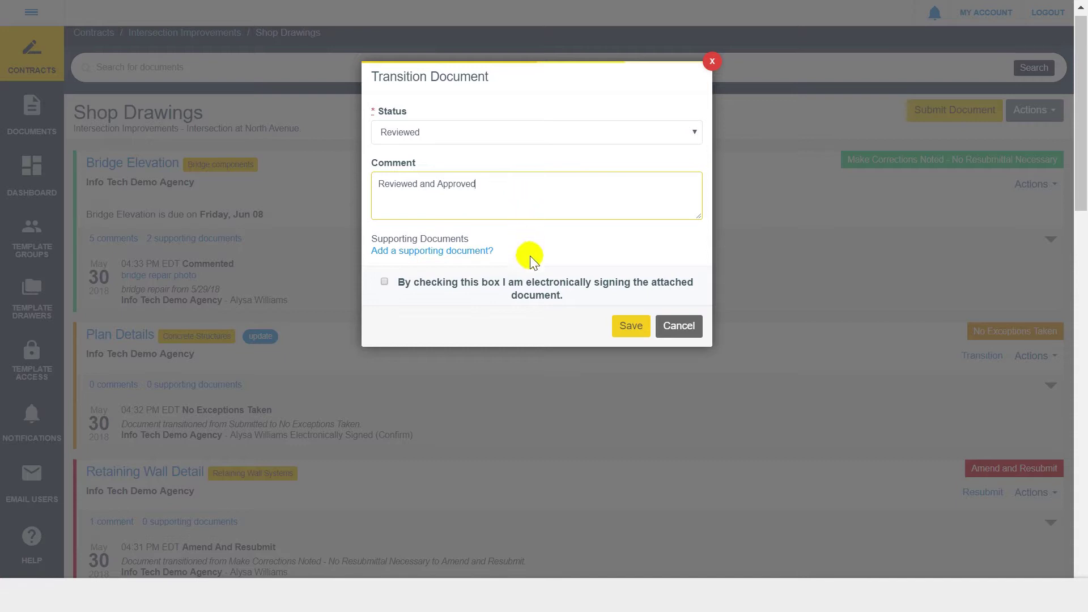
left_click(531, 289)
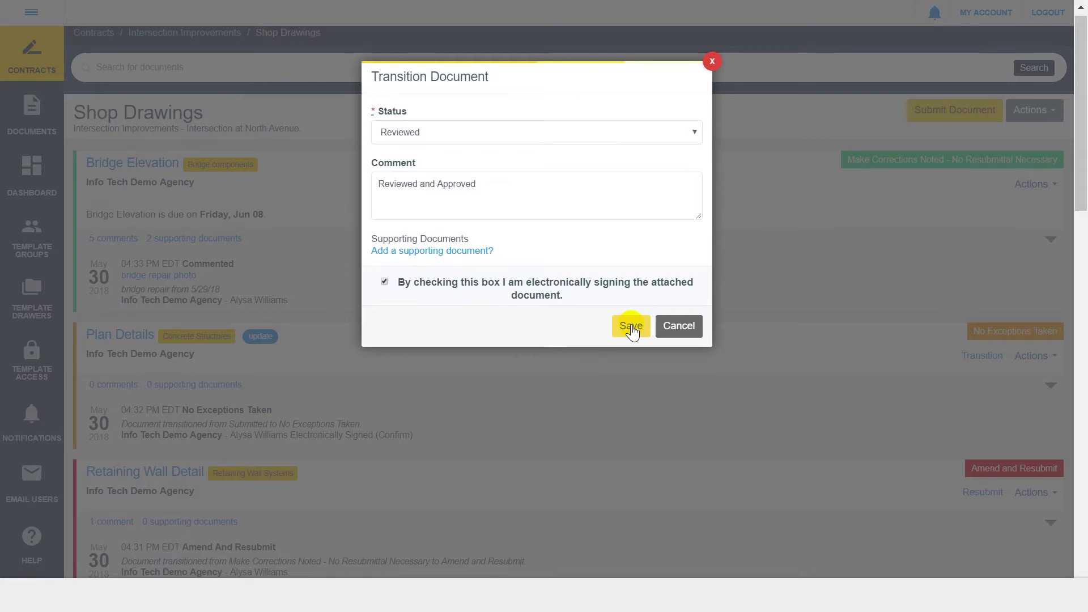
left_click(631, 327)
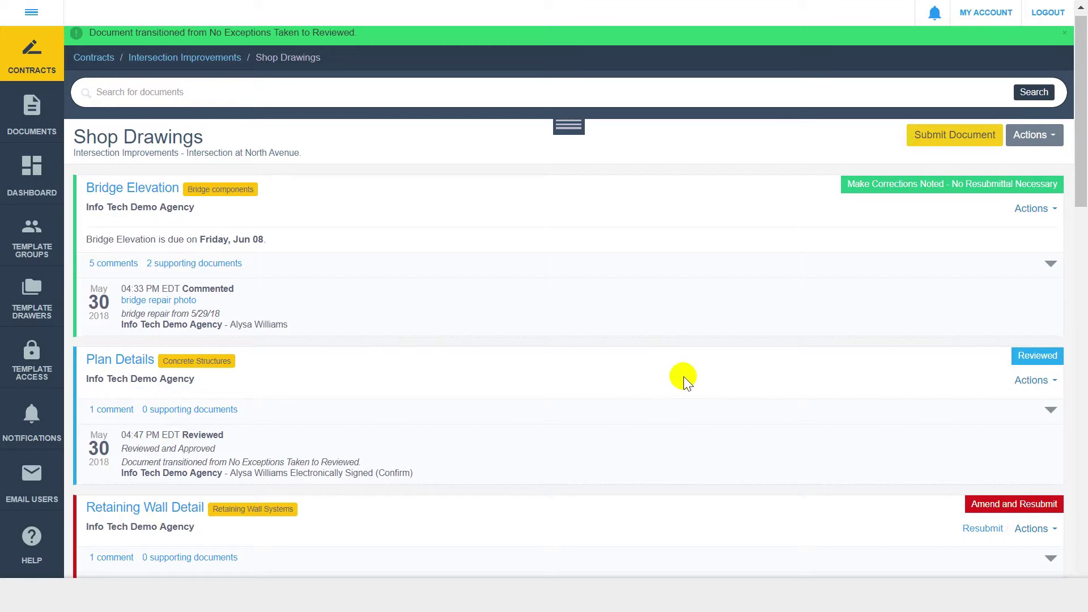
scroll(683, 376, "down", 1)
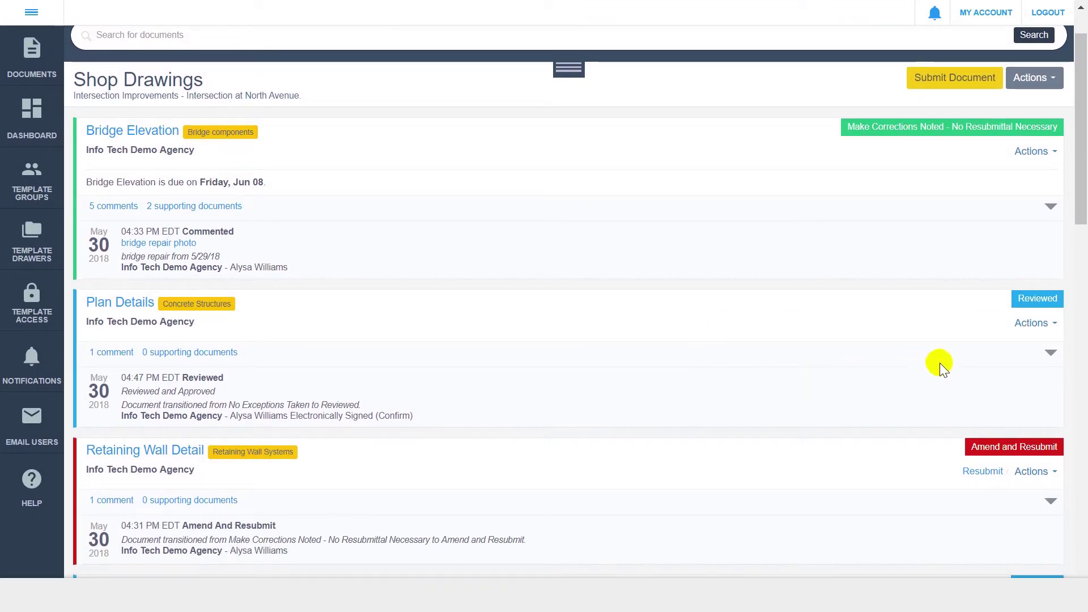
left_click(1049, 353)
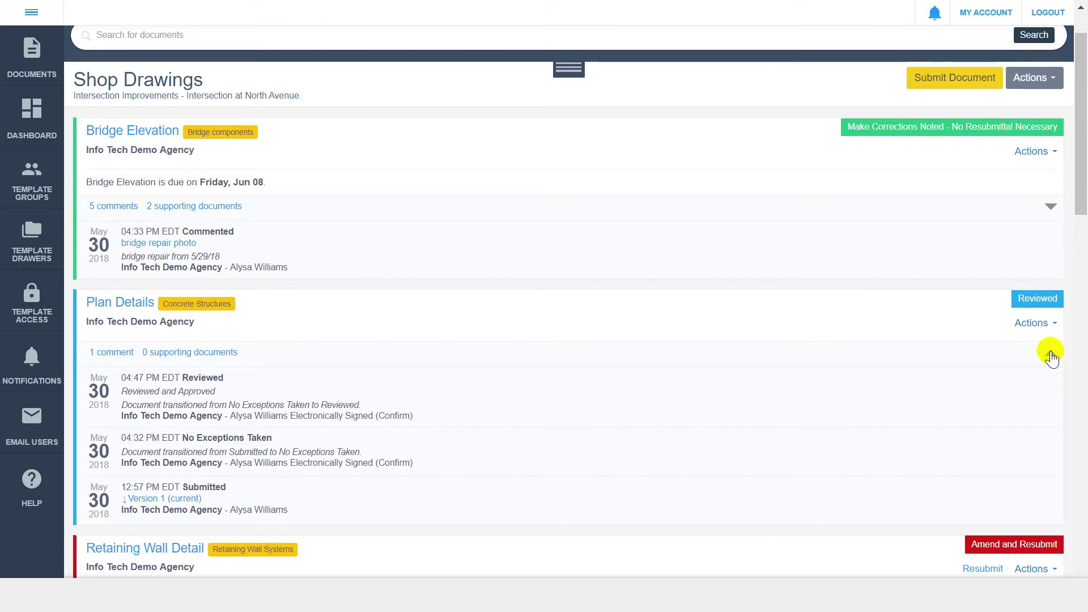
left_click(1051, 356)
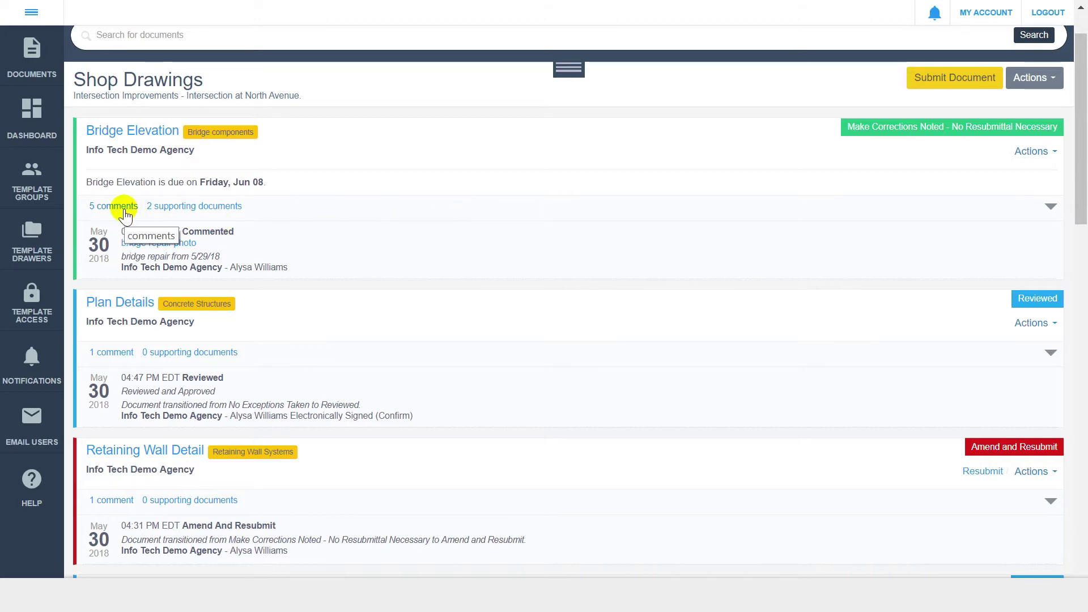
left_click(124, 208)
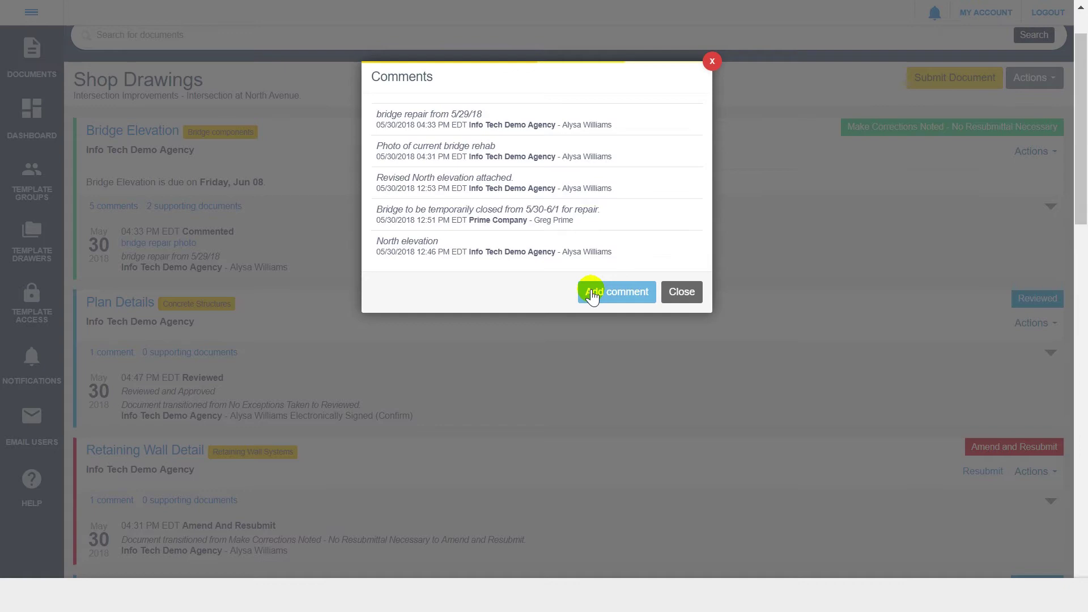
left_click(681, 292)
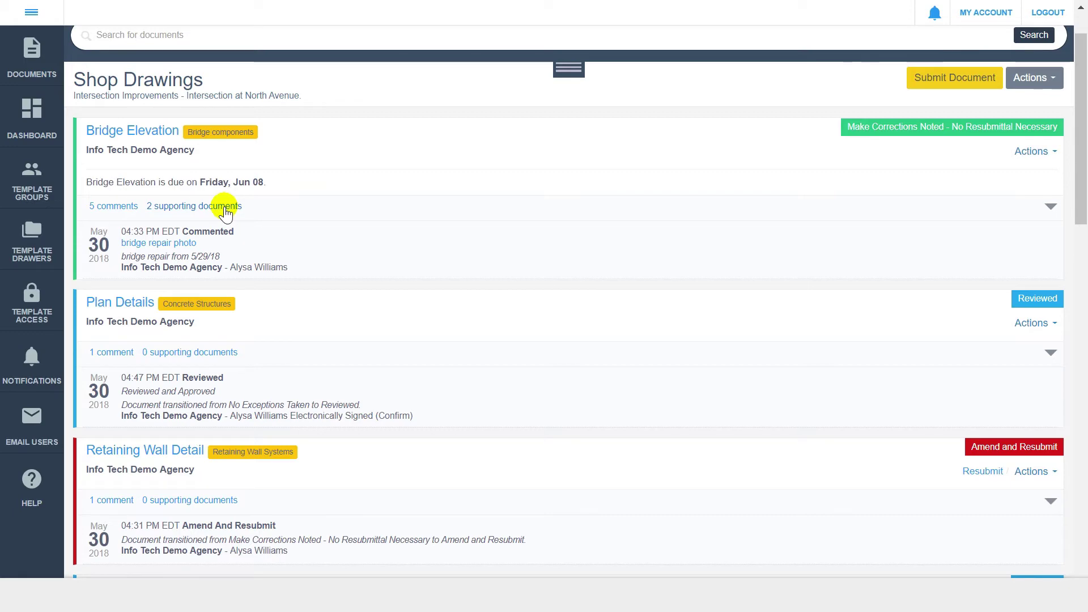
left_click(225, 207)
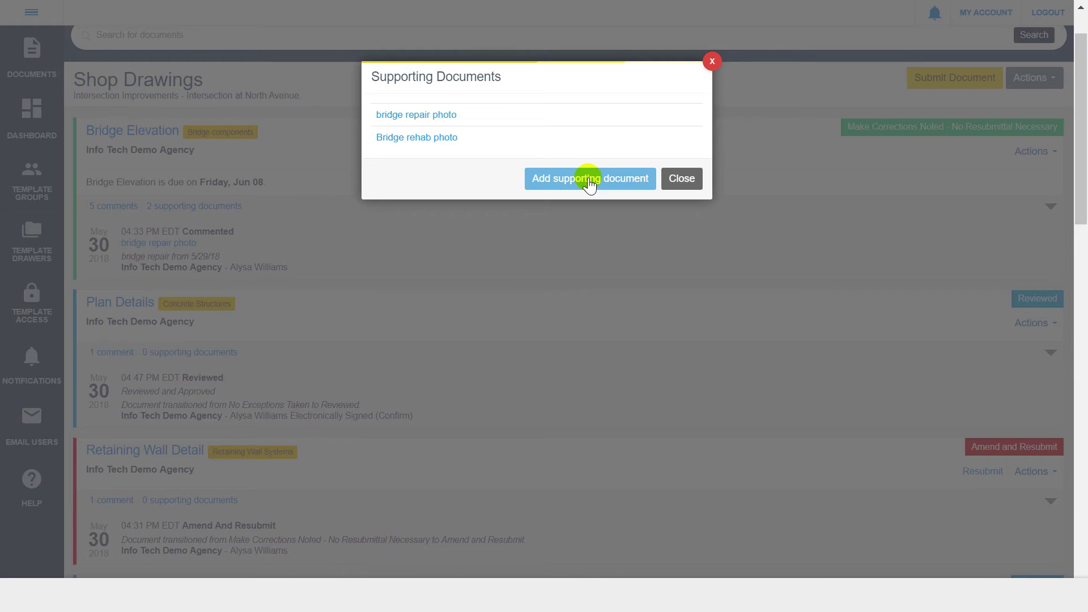
left_click(685, 182)
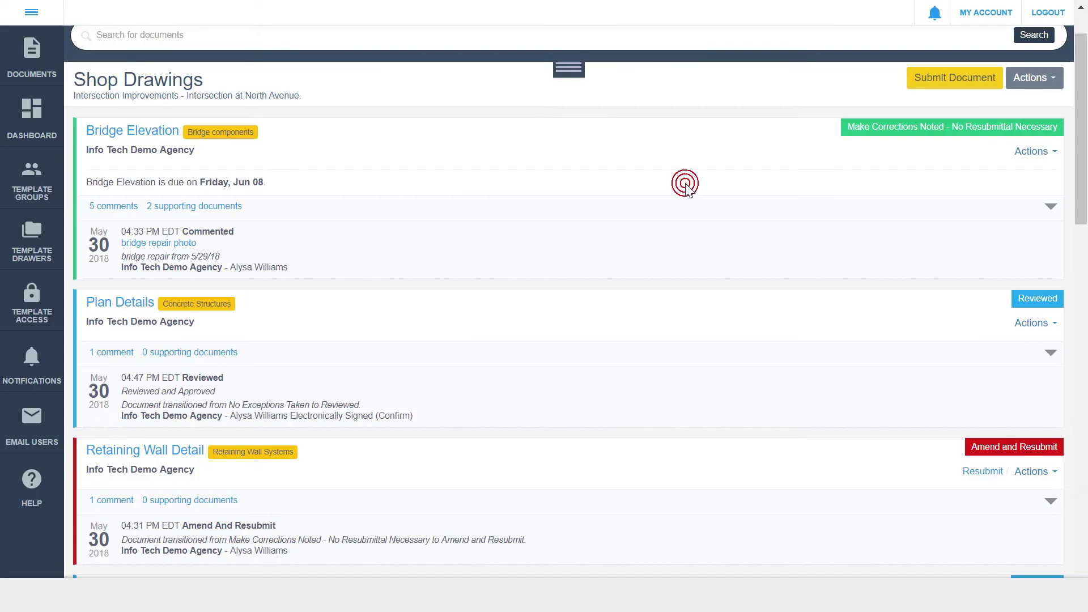
- Give the submitted Bridge Elevation a due date of Friday, June 1, 2018
scroll(685, 182, "down", 6)
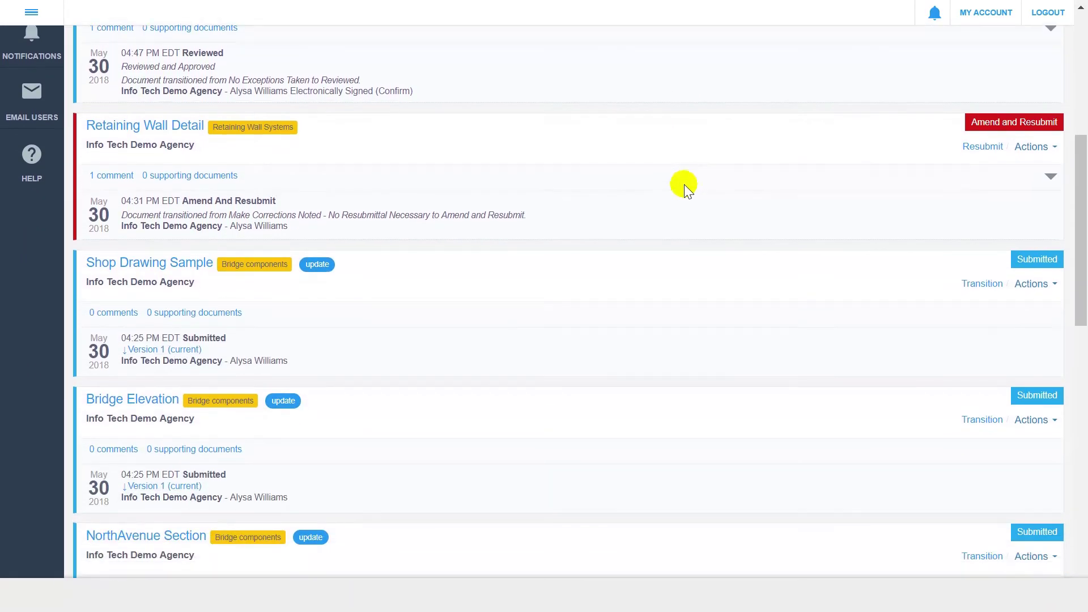
left_click(290, 400)
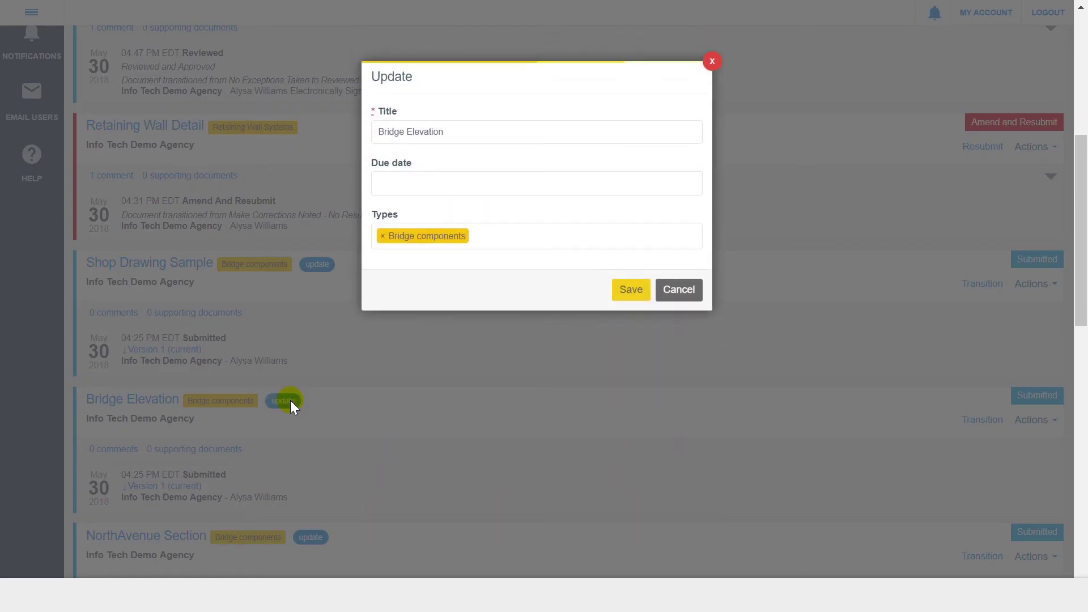
left_click(403, 180)
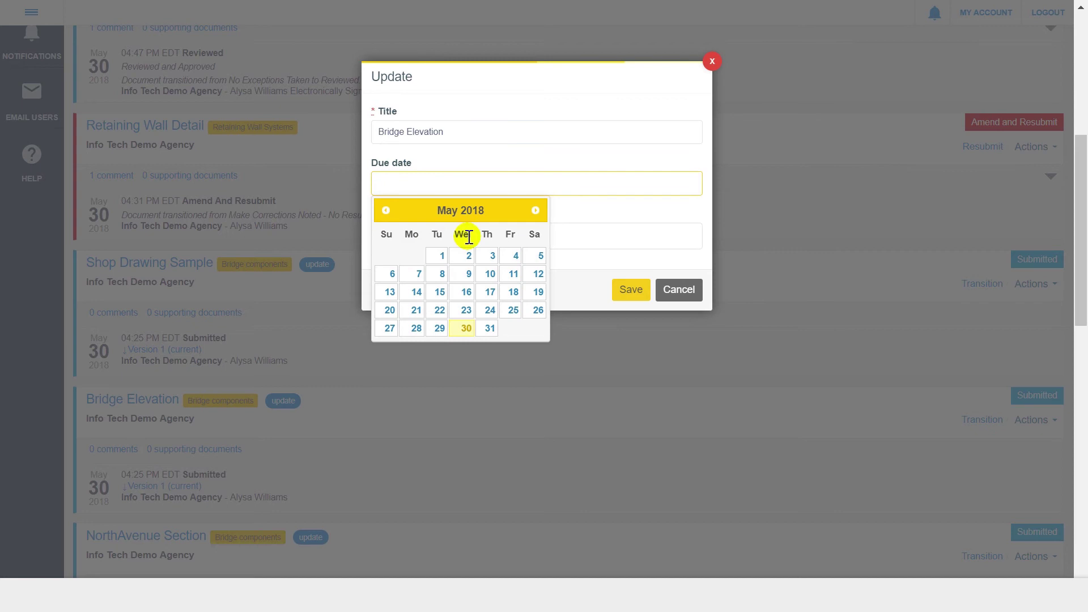
left_click(535, 210)
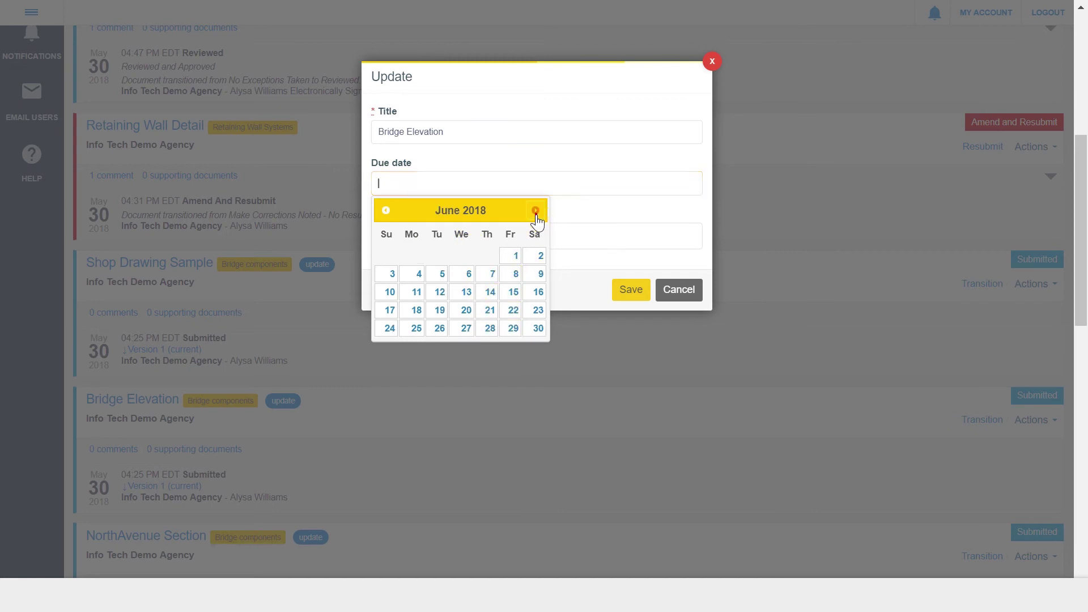
left_click(510, 256)
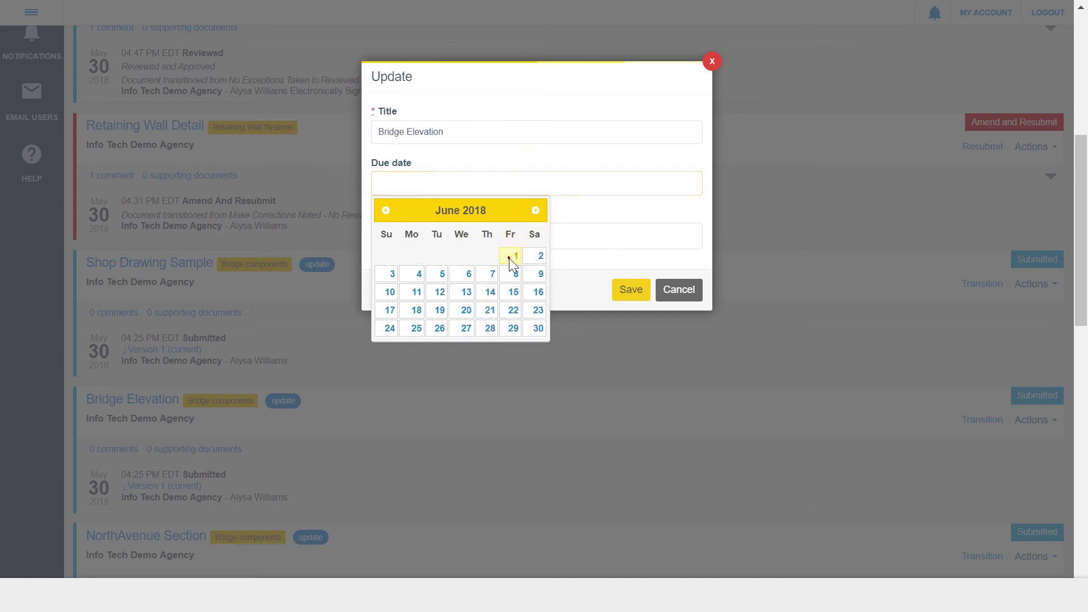
left_click(625, 292)
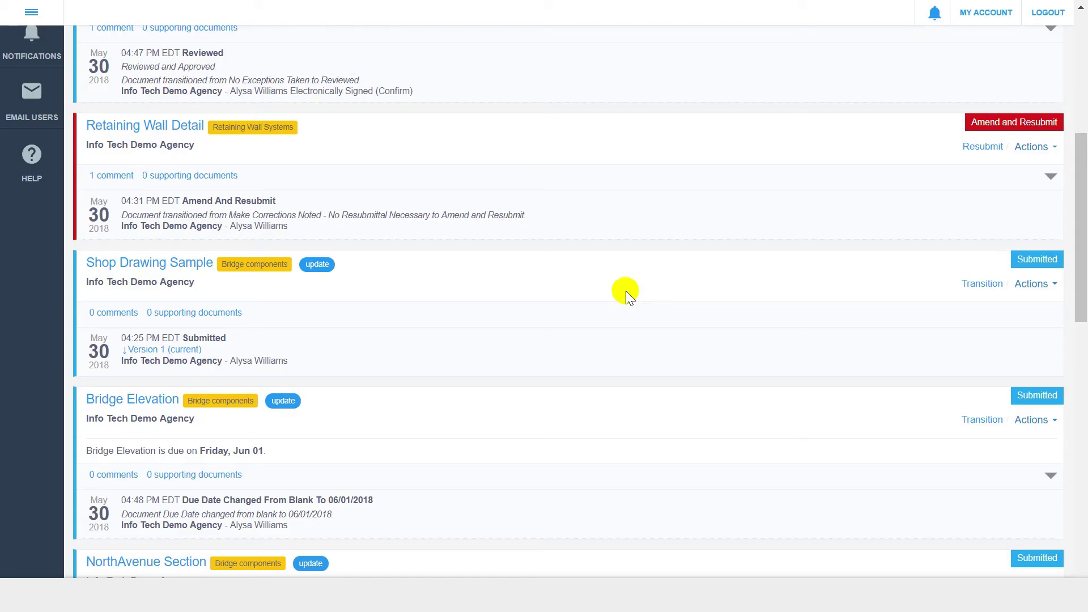